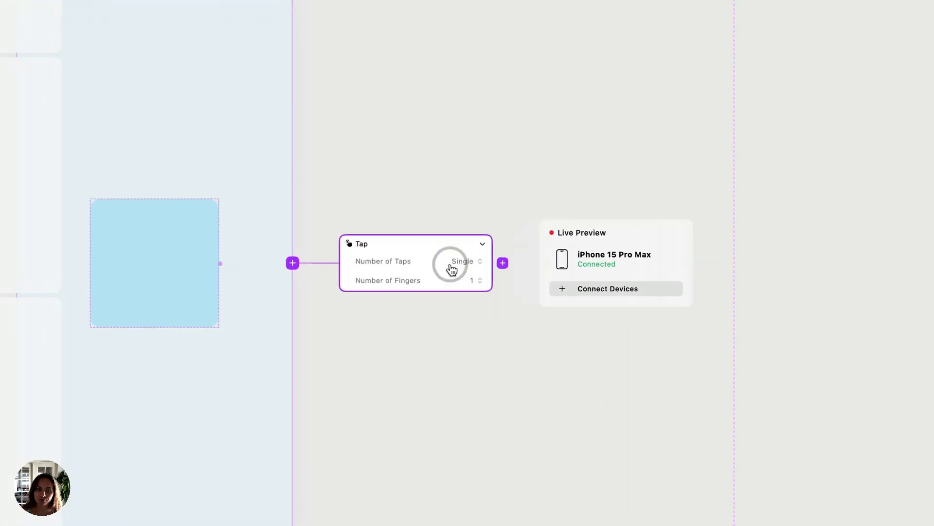
Add a Condition block with empty If and Else branches after the card's Tap trigger.
left_click(452, 269)
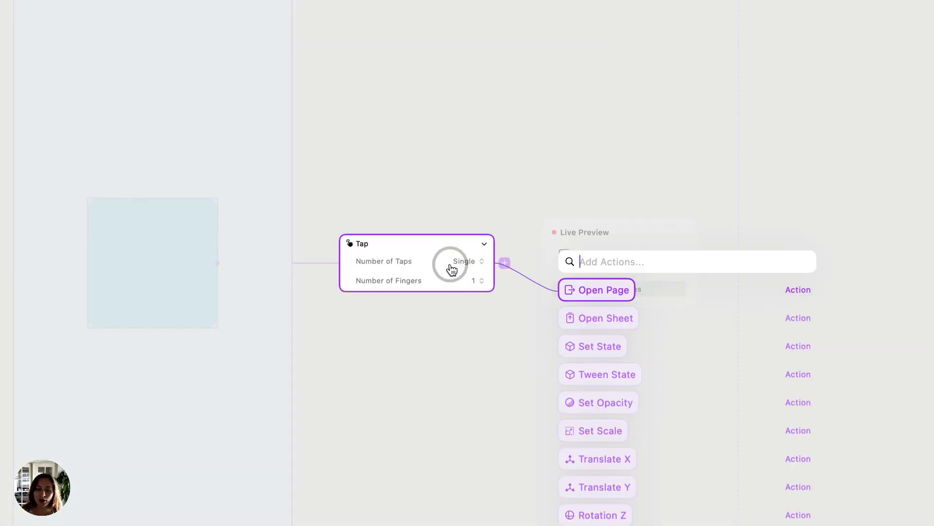
type("con")
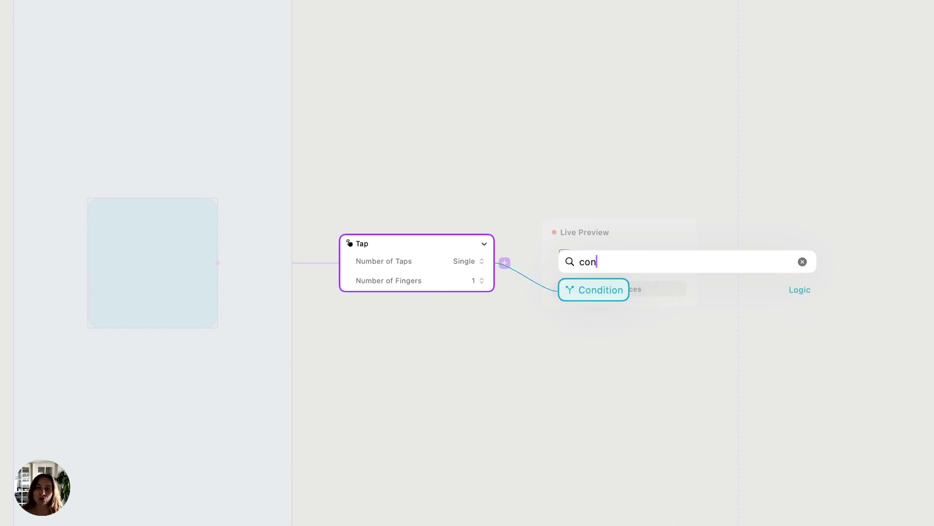
key("Return")
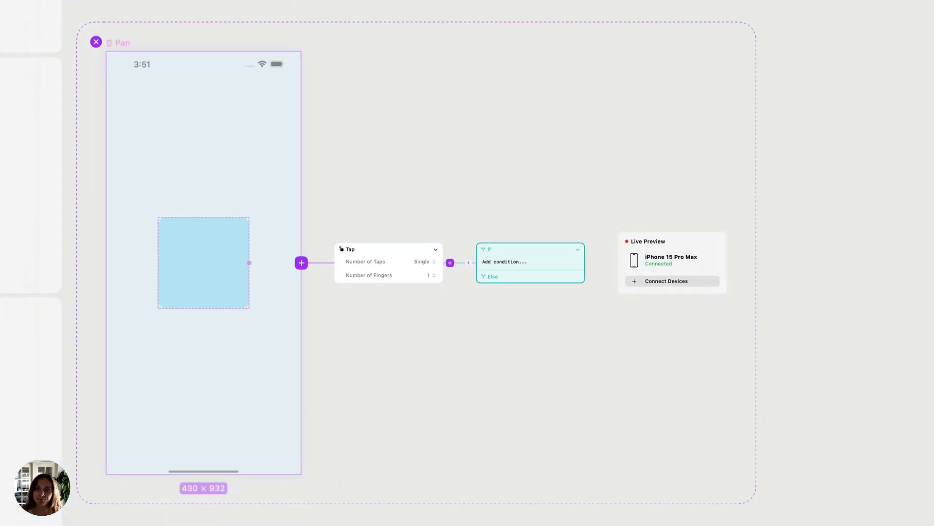
left_click(529, 266)
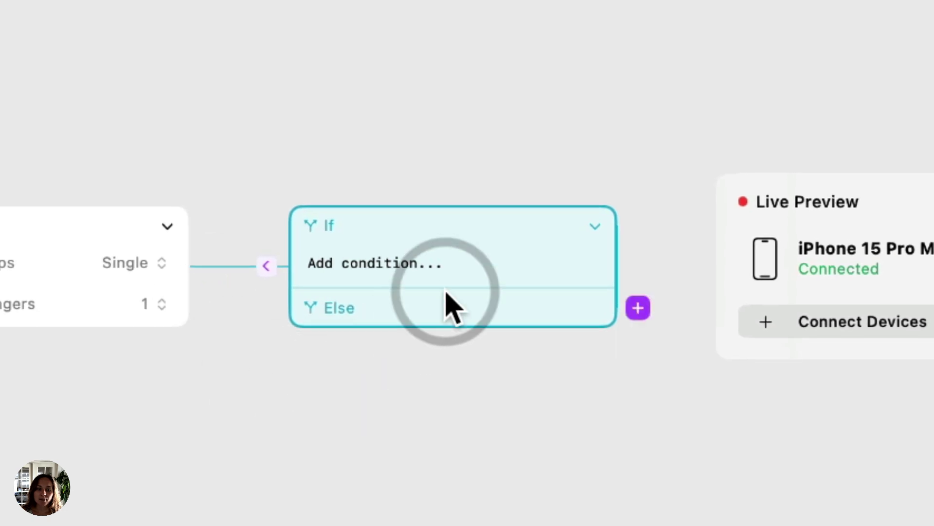
left_click(444, 312)
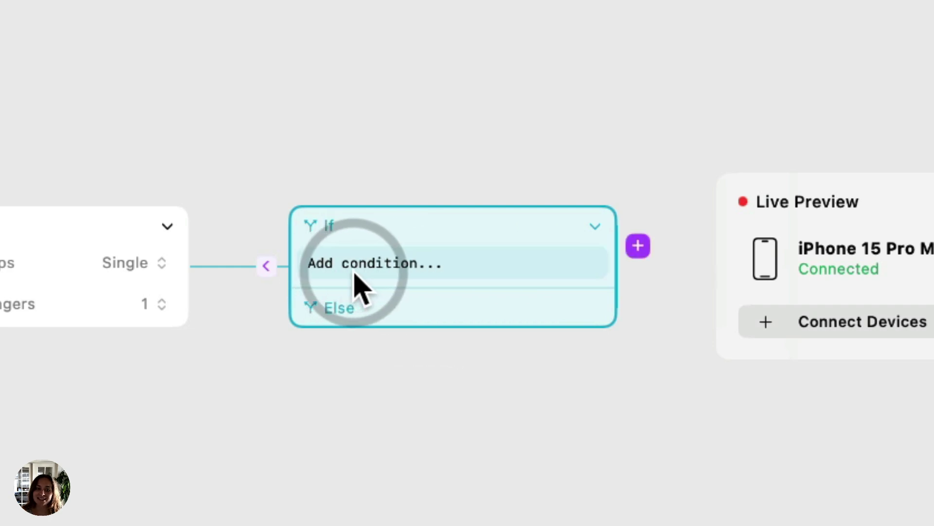
left_click(343, 317)
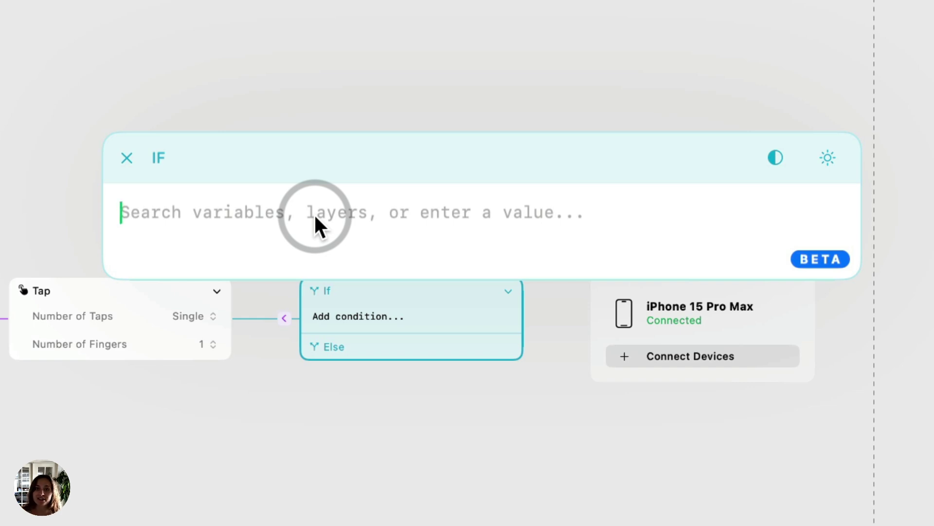
Review the If condition Card.currentState == self.states.Default in the card's interaction flow.
left_click(132, 171)
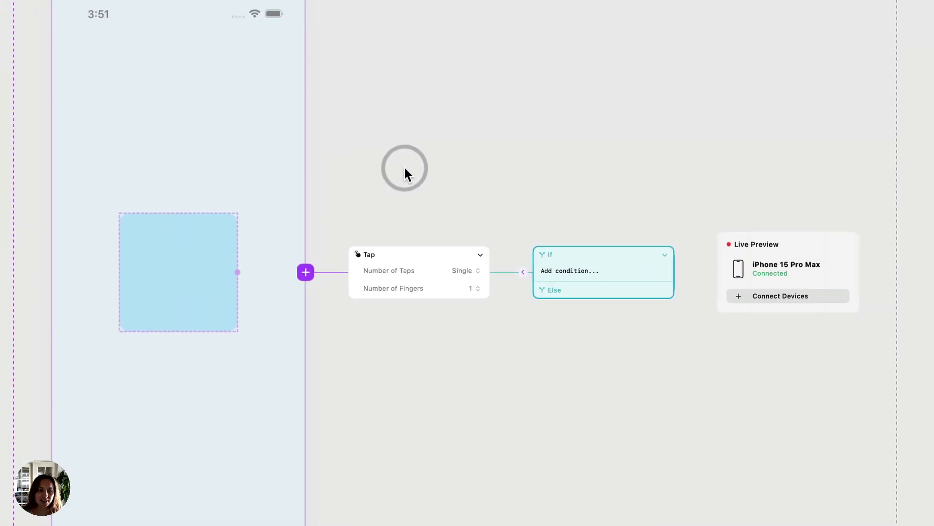
left_click(221, 265)
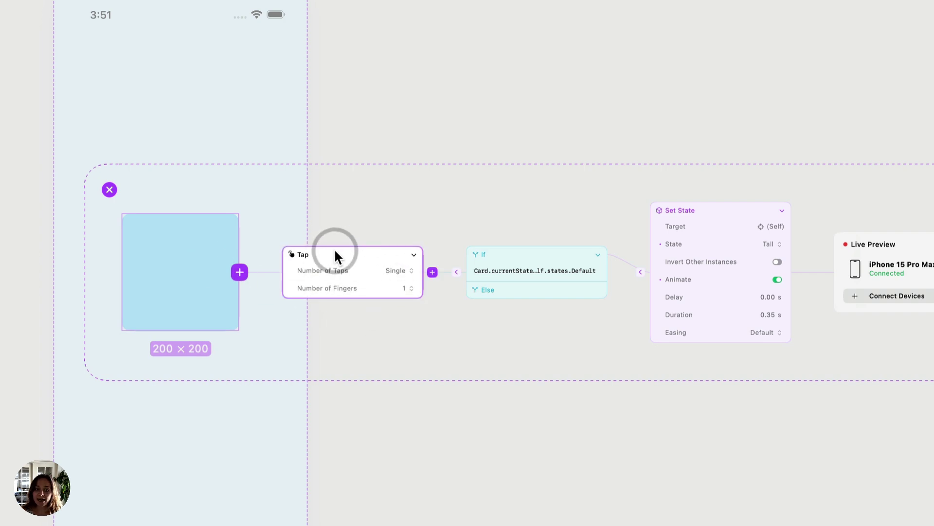
left_click(531, 268)
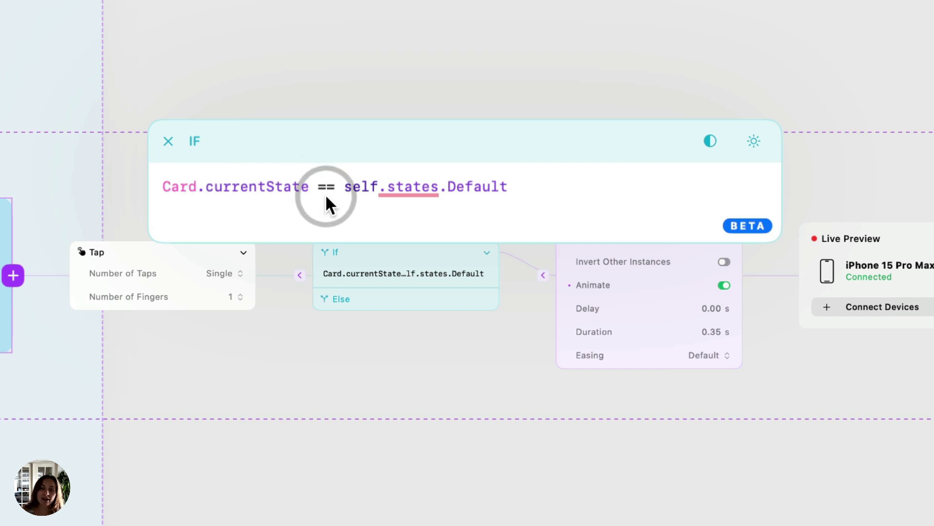
mouse_move(413, 191)
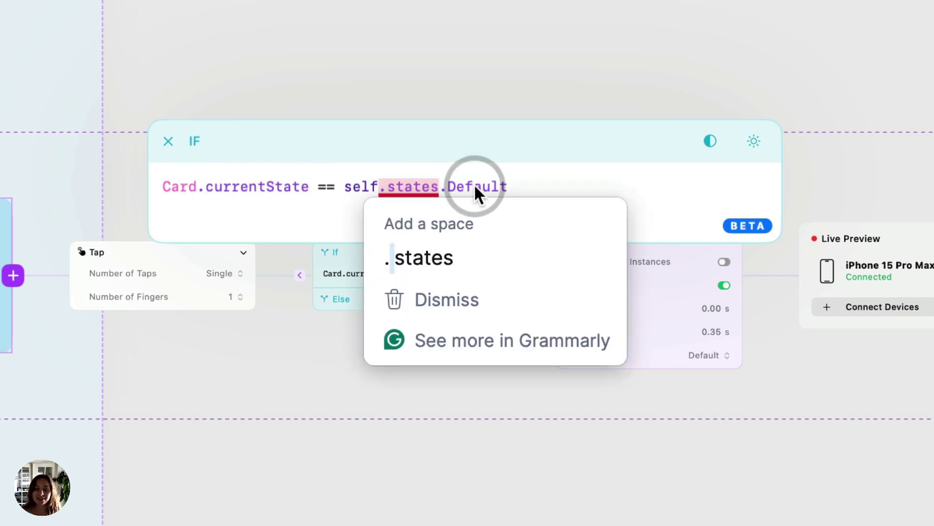
left_click(167, 140)
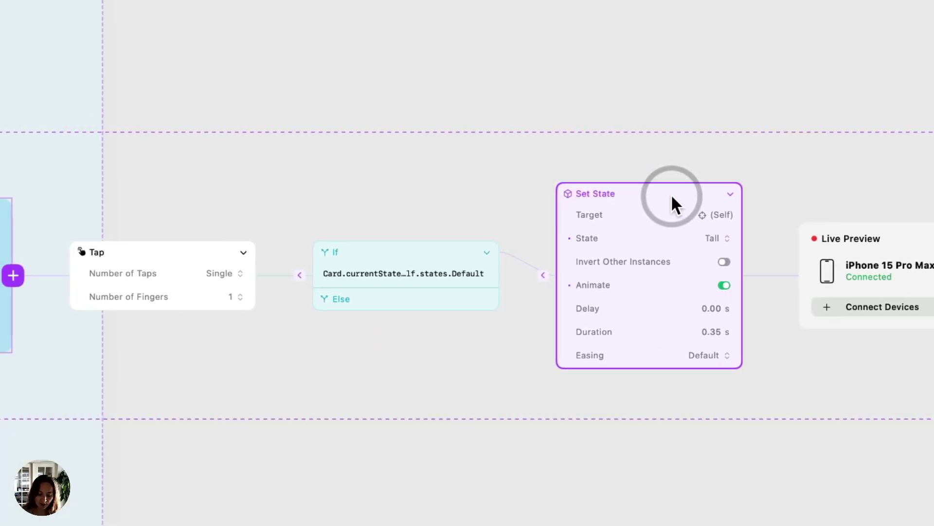
Duplicate the Set State action onto the Else branch and set it to Default State.
key("super+d")
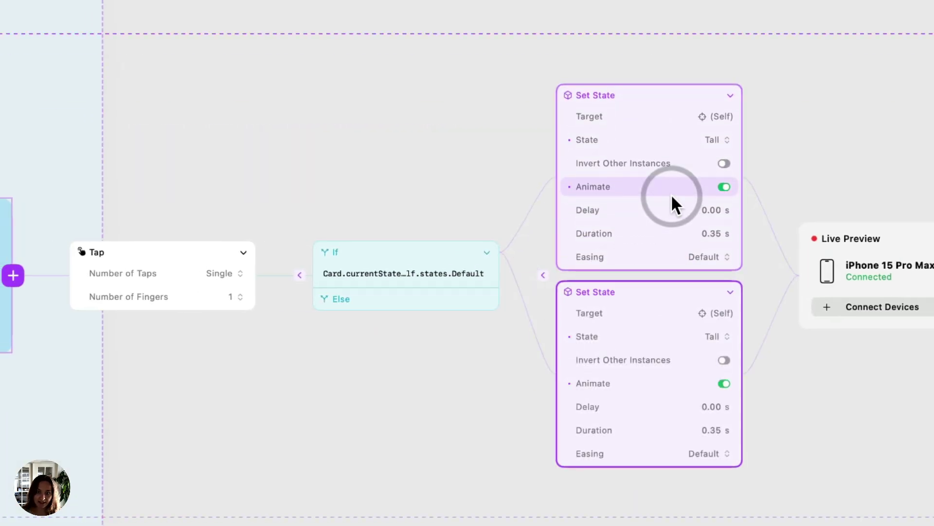
left_click(665, 287)
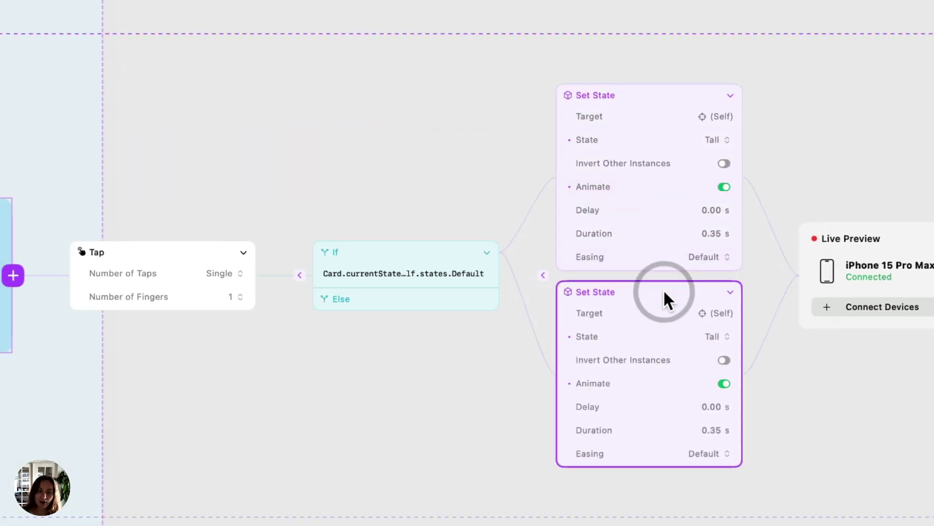
left_click_drag(664, 289, 458, 300)
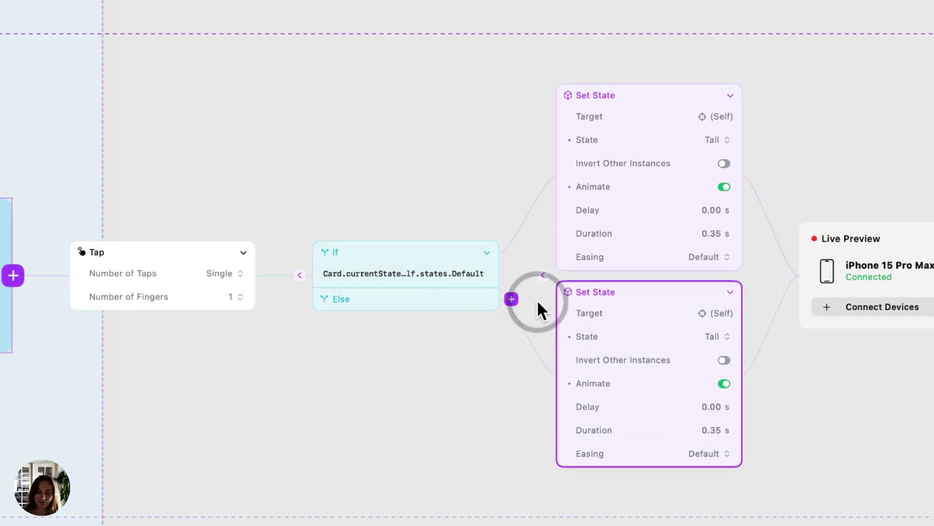
left_click(713, 336)
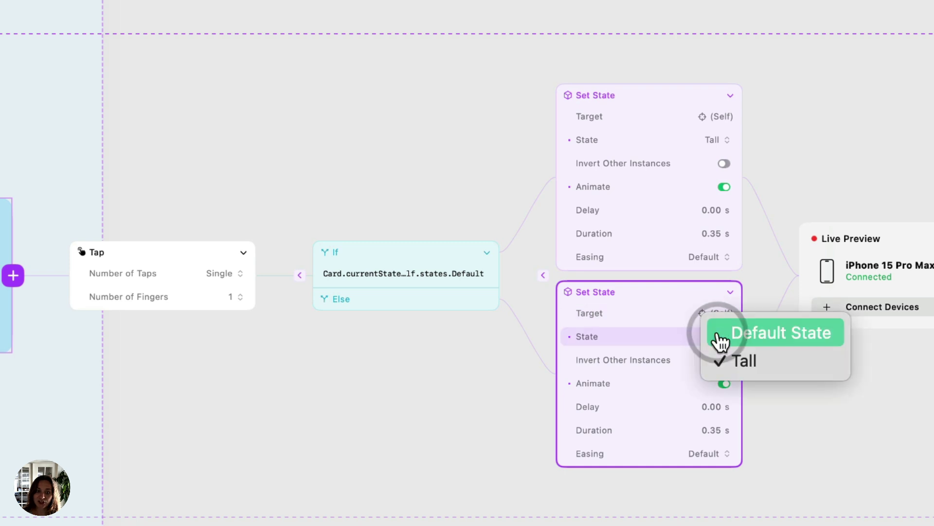
left_click(763, 341)
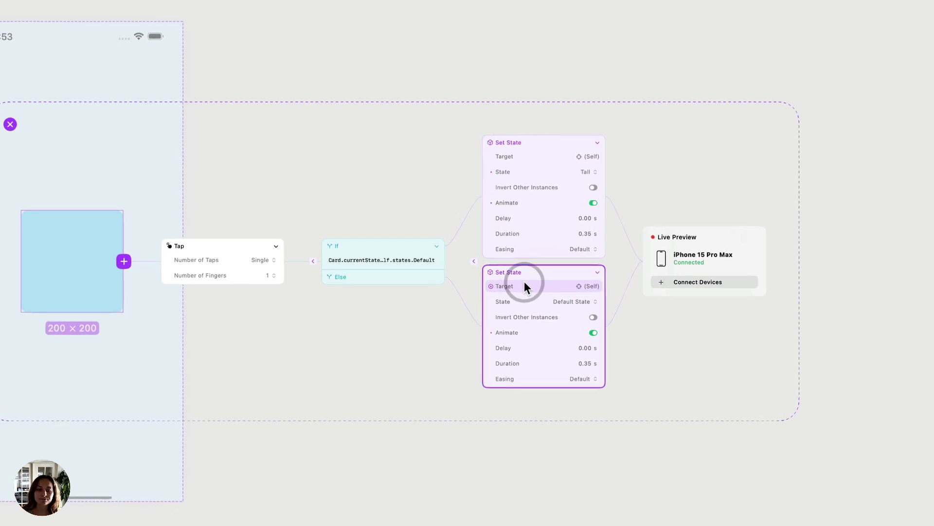
Delete the condition and both Set State actions, then add a Pan trigger to the card.
left_click_drag(611, 444, 217, 118)
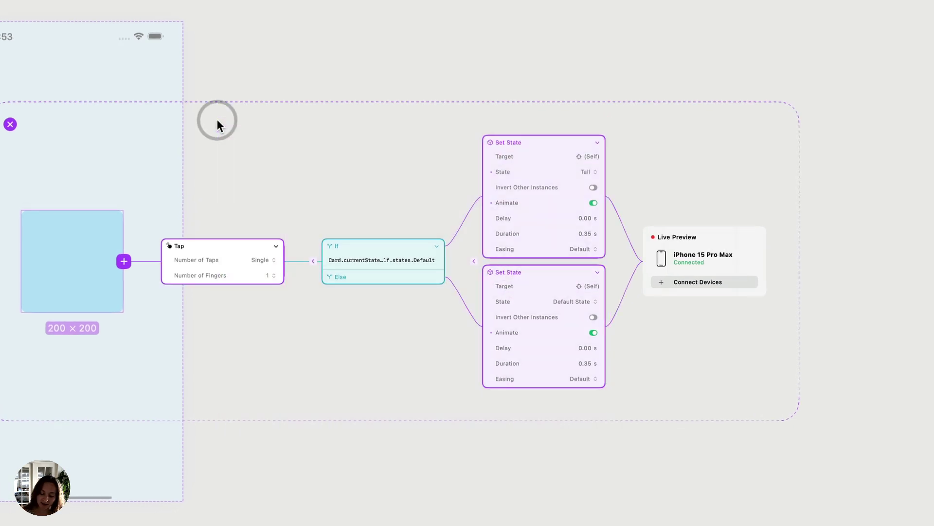
key("Delete")
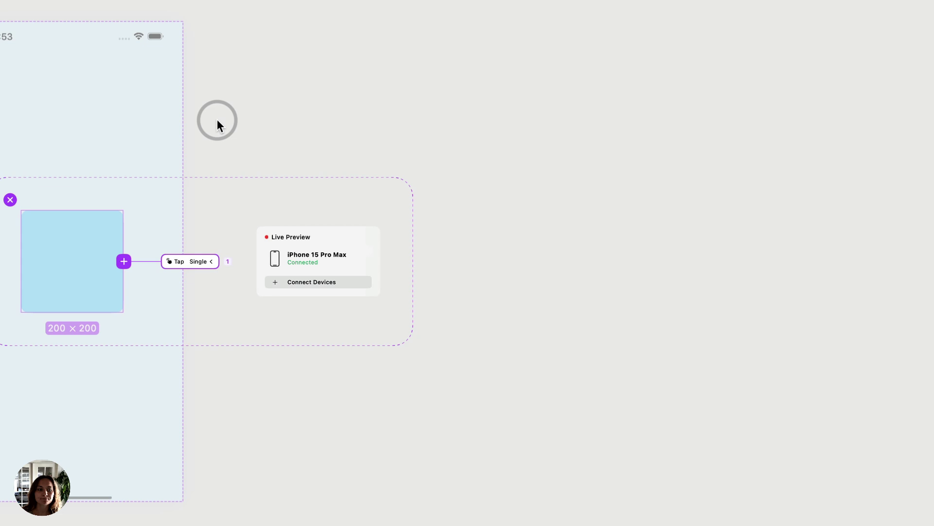
left_click(124, 261)
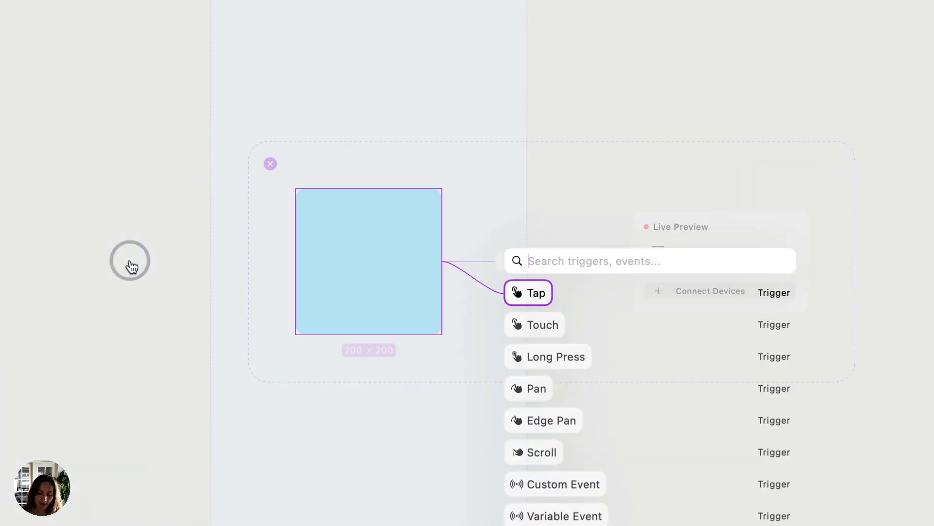
type("pa")
key("Return")
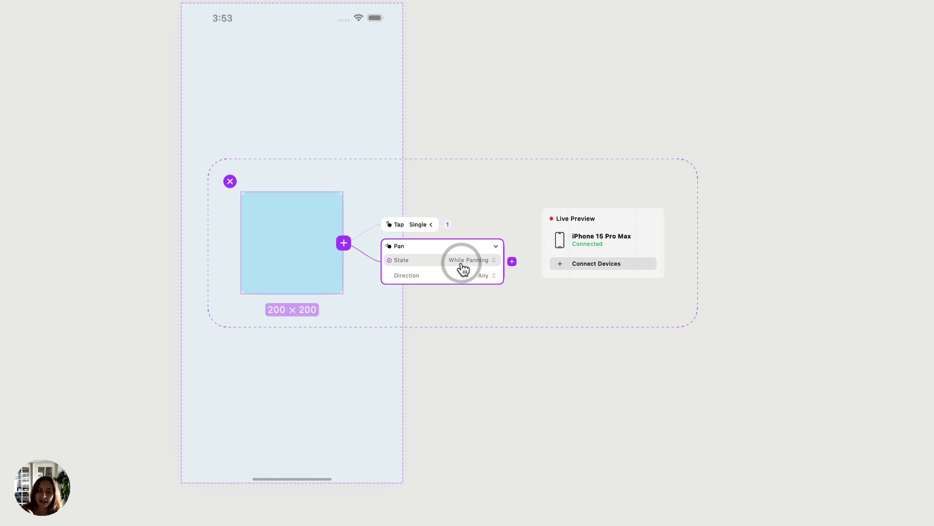
Add a Condition block after the Pan trigger.
left_click(512, 261)
type("con")
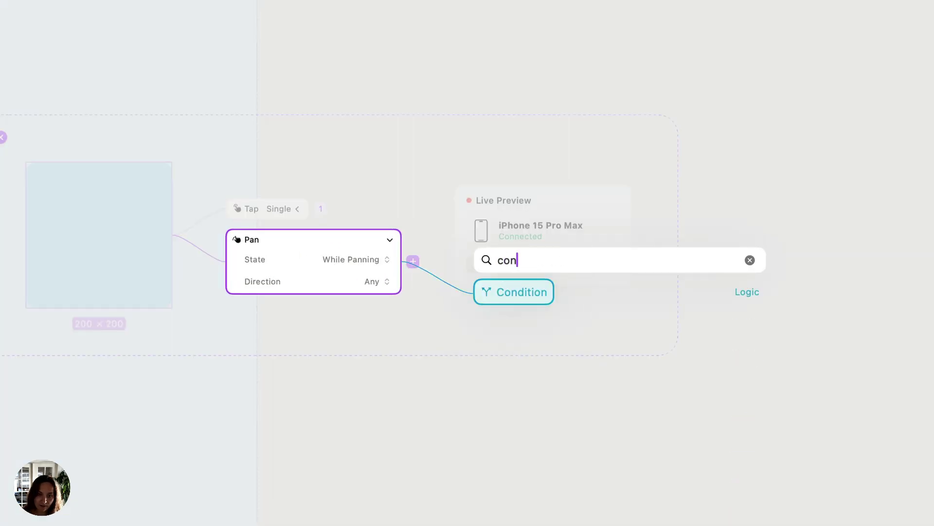
key("Return")
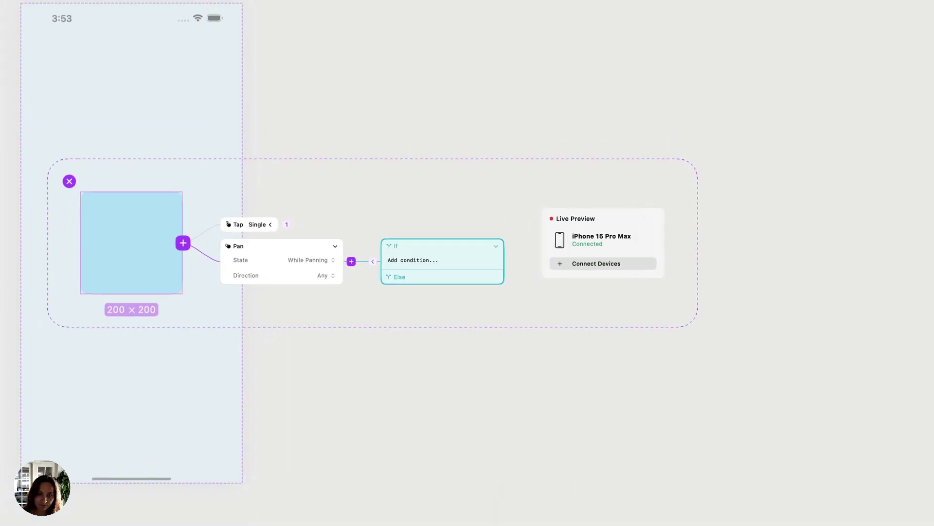
Write the If expression trigger.translationX > 0.0.
left_click(451, 258)
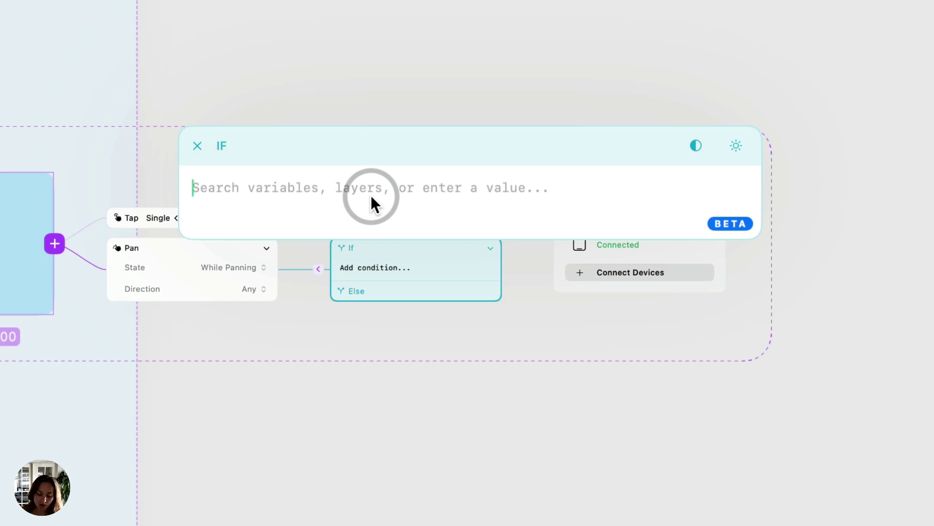
type("tri")
key("Return")
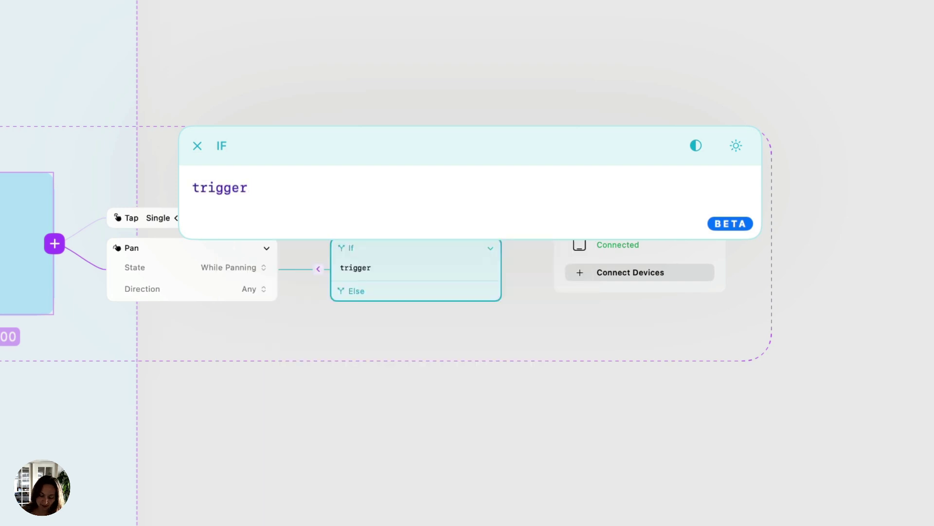
type(".tran")
key("Down")
key("Down")
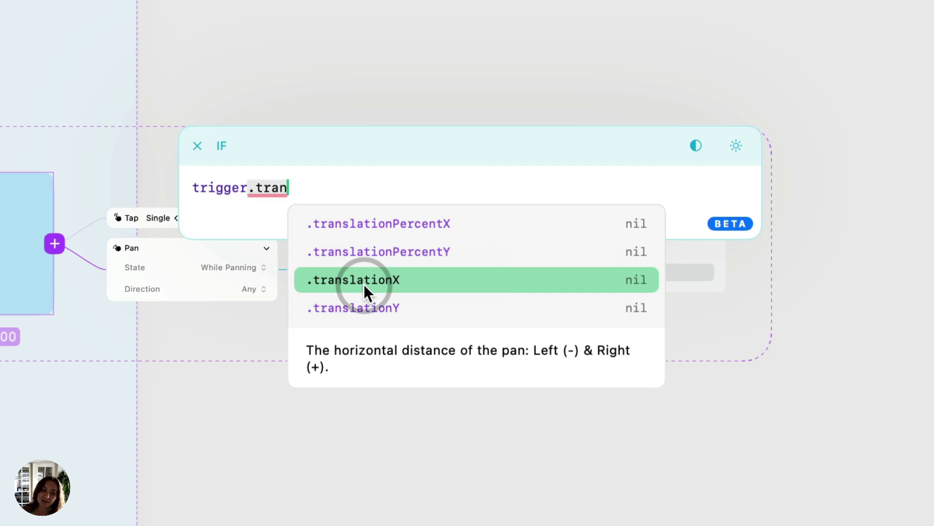
left_click(363, 285)
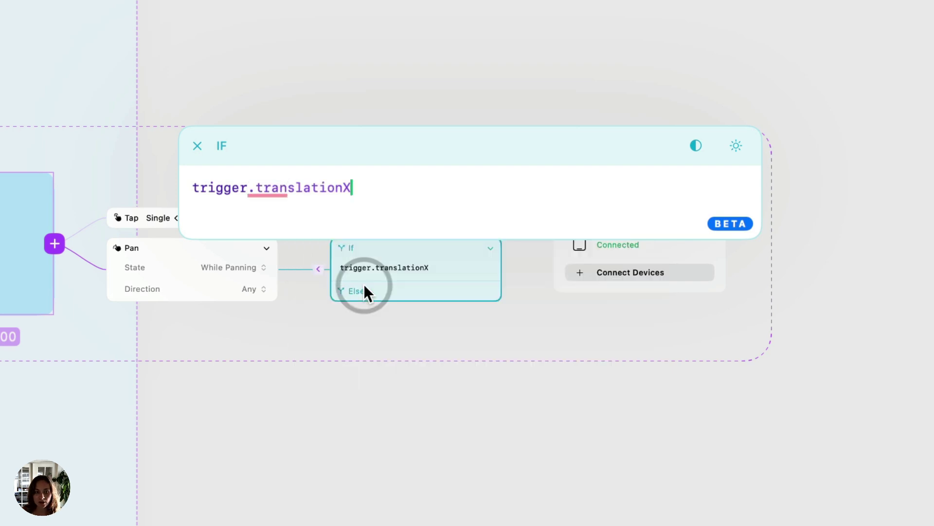
type("> ")
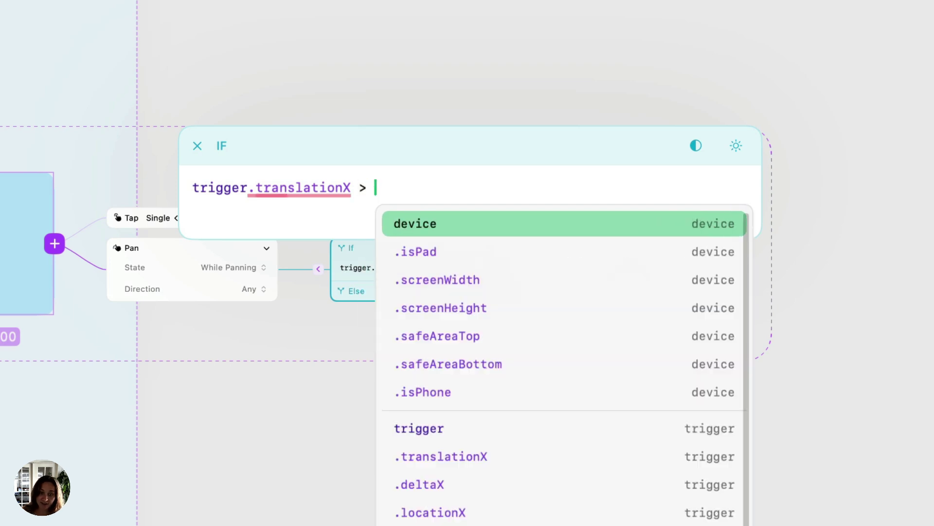
type("0.0")
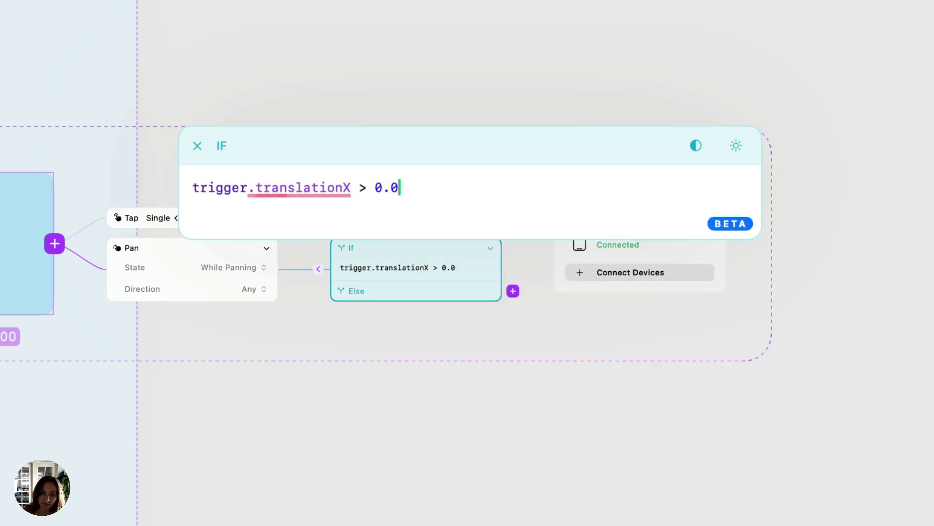
key("Return")
left_click(411, 270)
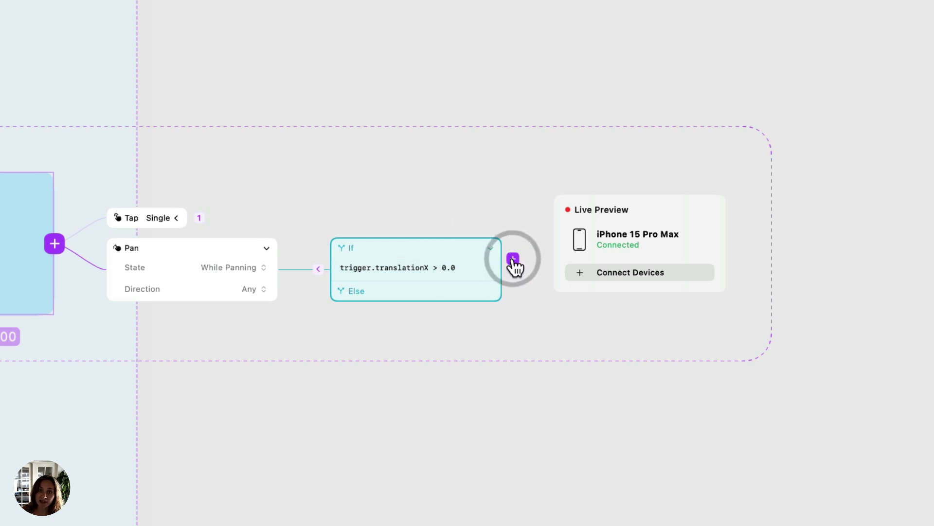
Add an animated Rotation Z action with value 8° to the If branch.
left_click(513, 259)
type("r")
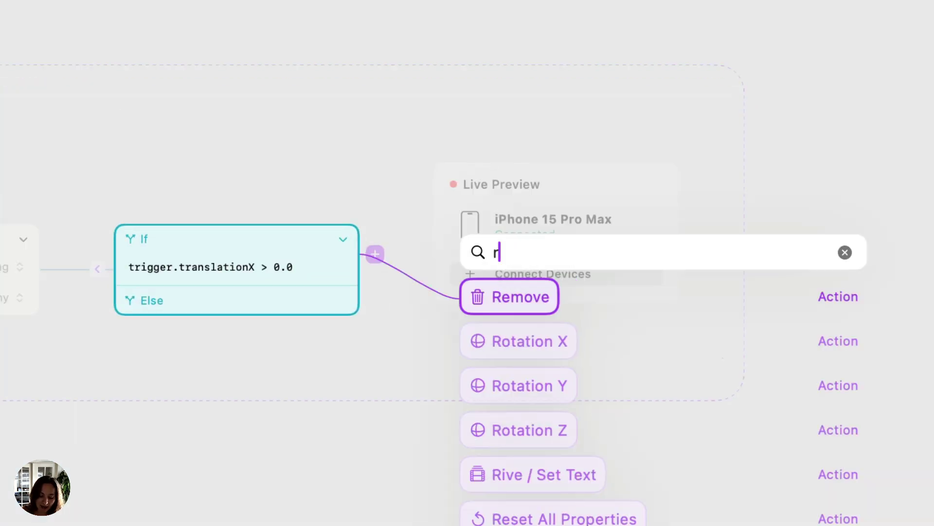
type("ot")
key("Down")
key("Down")
key("Return")
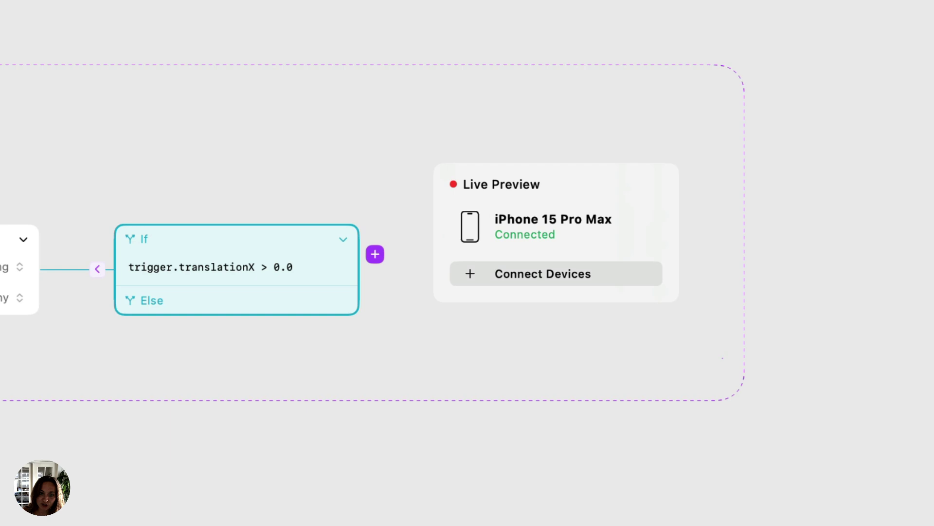
left_click(479, 289)
type("8")
key("Return")
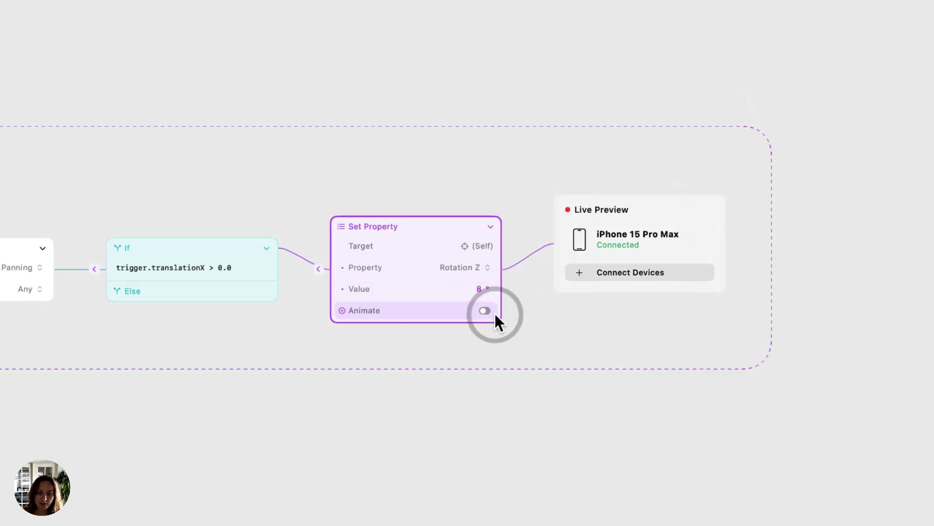
left_click(487, 311)
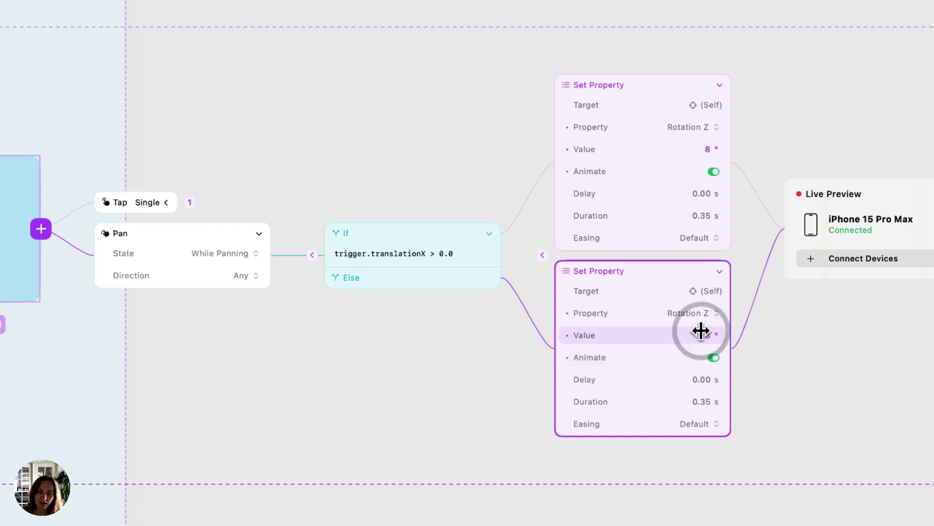
Enter -8 as the Else branch's Rotation Z value.
type("-")
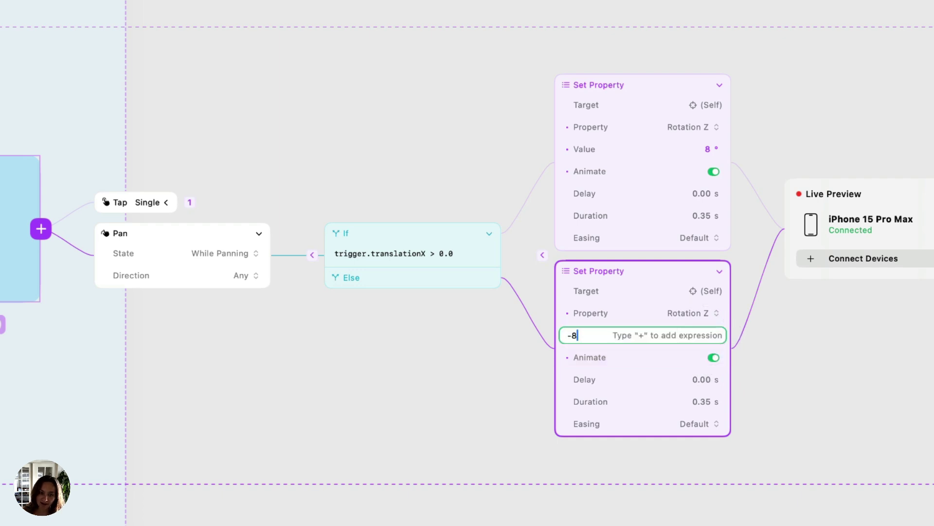